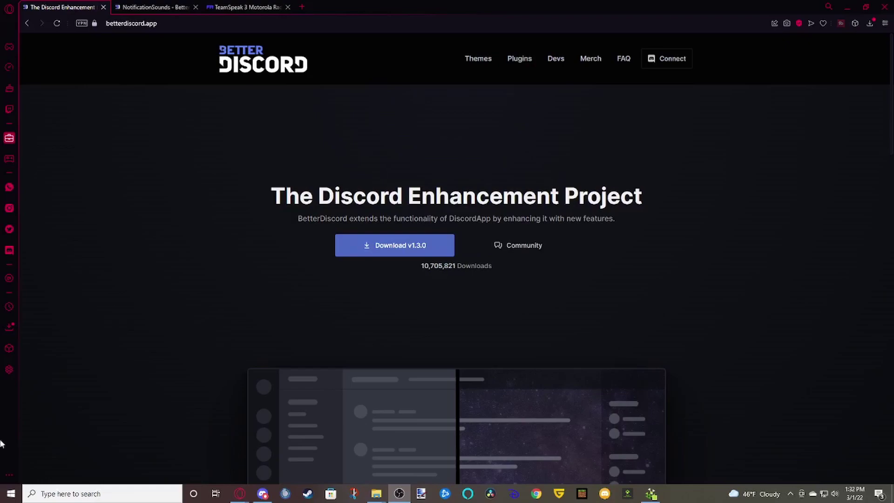
# Leave the BetterDiscord page in Opera GX and bring the Downloads folder window forward.
pyautogui.click(123, 25)
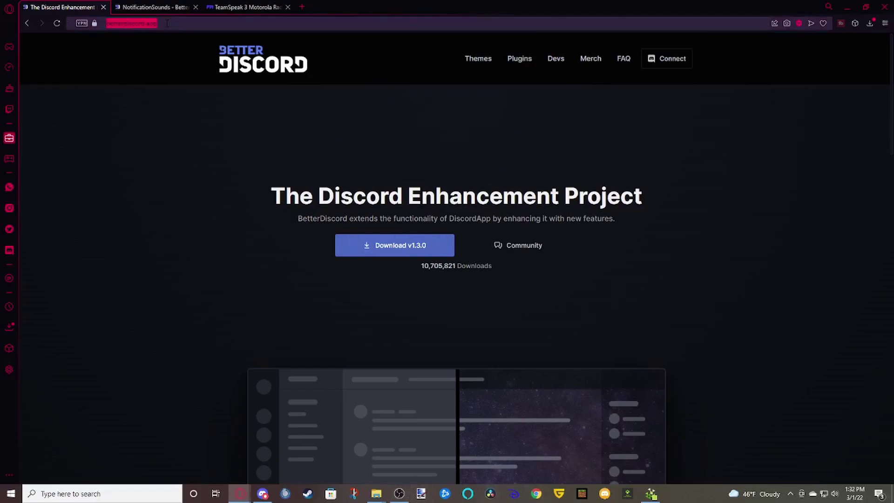
pyautogui.click(167, 156)
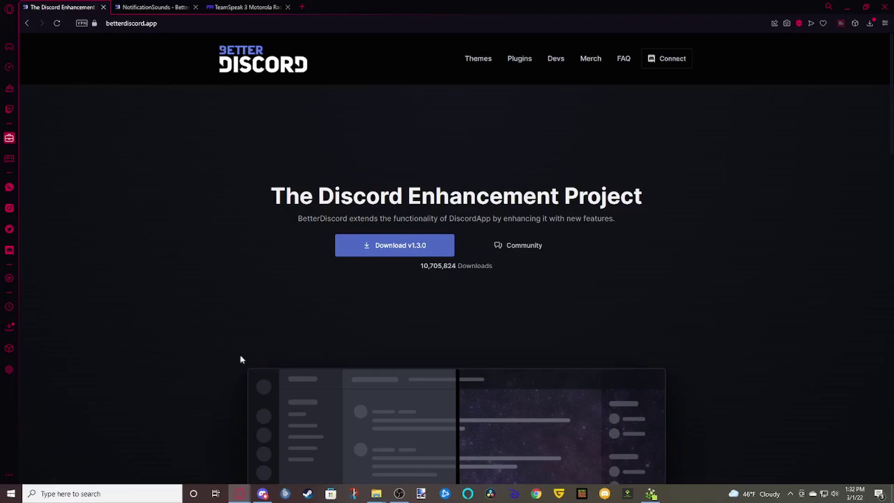
pyautogui.moveTo(376, 494)
pyautogui.click(426, 454)
# Launch BetterDiscord-Windows.exe from Downloads, then return to the Opera GX window.
pyautogui.click(463, 246)
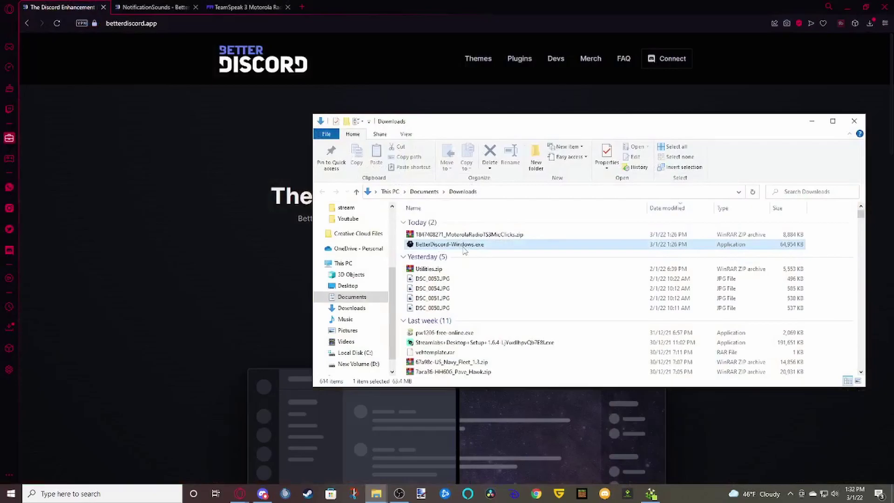
pyautogui.doubleClick(463, 247)
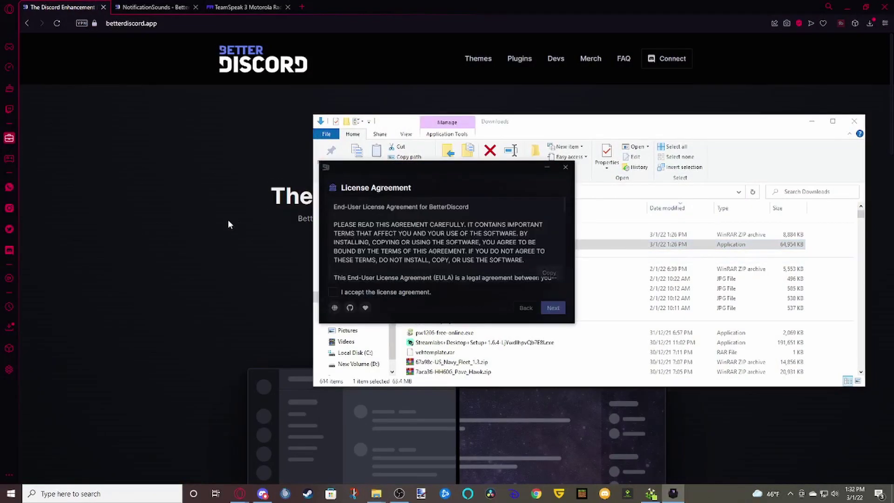
pyautogui.click(228, 224)
# Scroll down and back up the betterdiscord.app homepage.
pyautogui.scroll(-10, 449, 272)
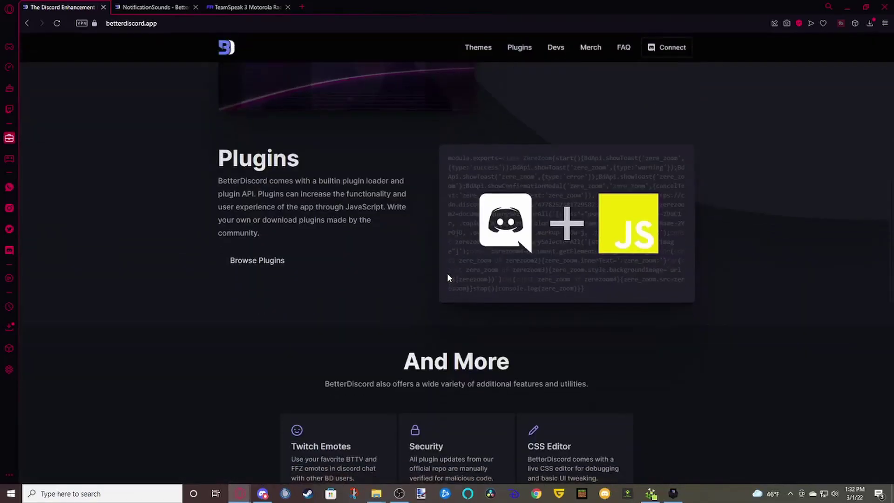
pyautogui.scroll(5, 447, 273)
pyautogui.scroll(-15, 446, 274)
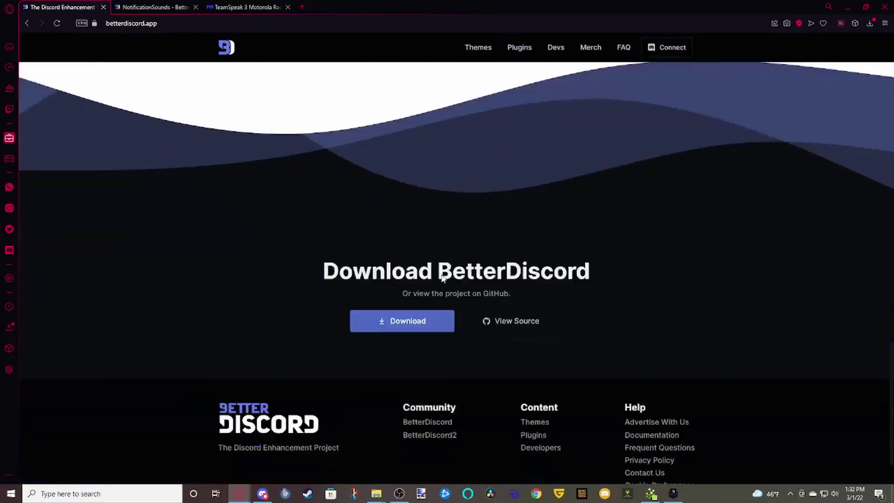
pyautogui.scroll(-2, 442, 274)
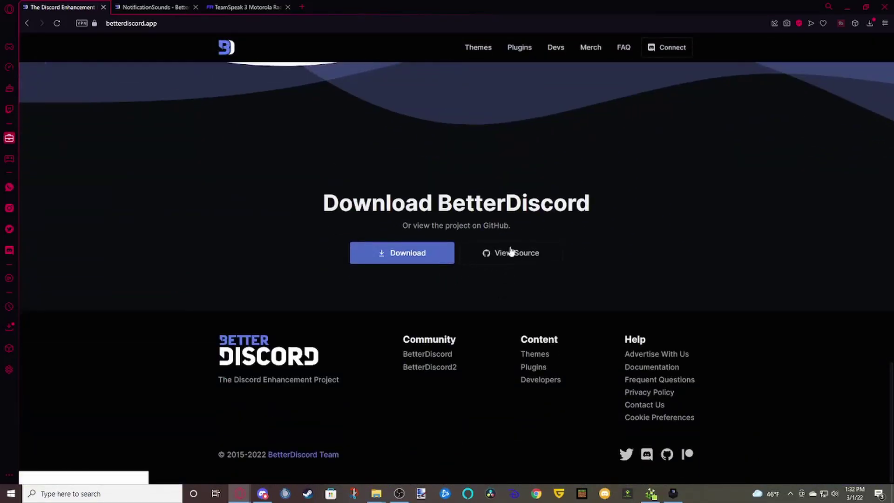
pyautogui.scroll(5, 359, 370)
pyautogui.scroll(-5, 376, 369)
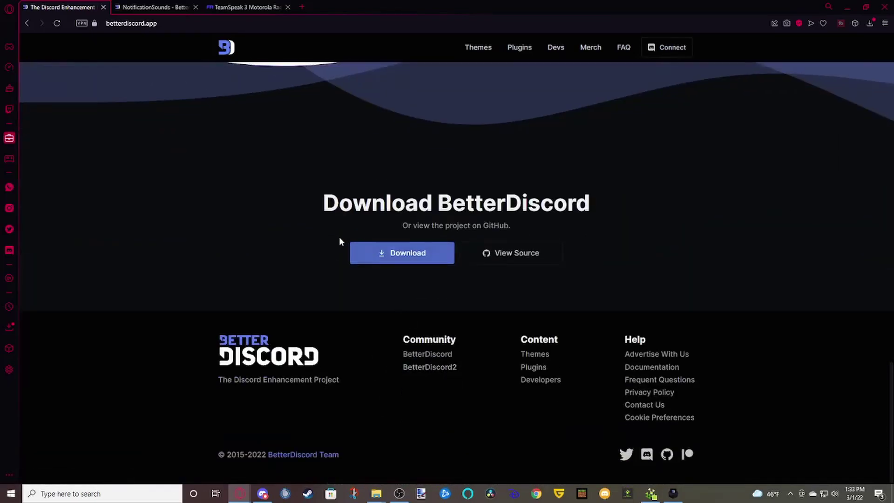
pyautogui.scroll(10, 339, 241)
pyautogui.scroll(6, 554, 427)
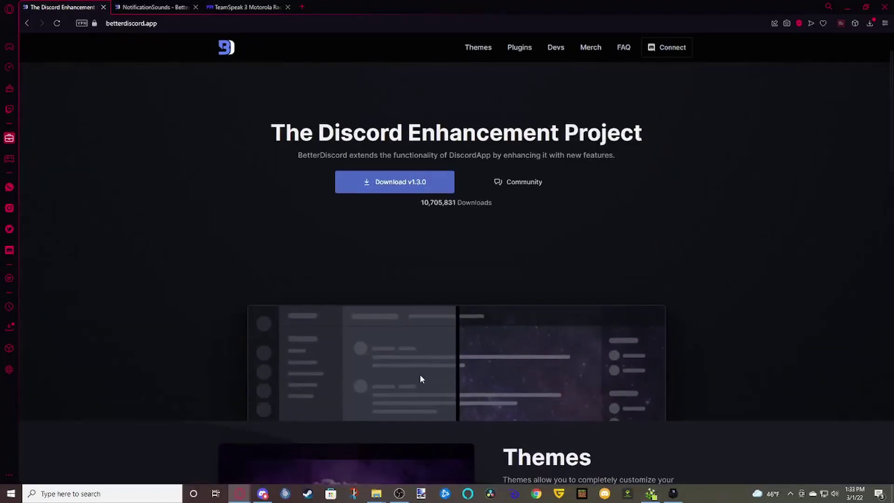
# Accept the BetterDiscord installer's license agreement and continue to Choose an Action.
pyautogui.click(673, 494)
pyautogui.click(350, 293)
pyautogui.moveTo(362, 189); pyautogui.dragTo(344, 163)
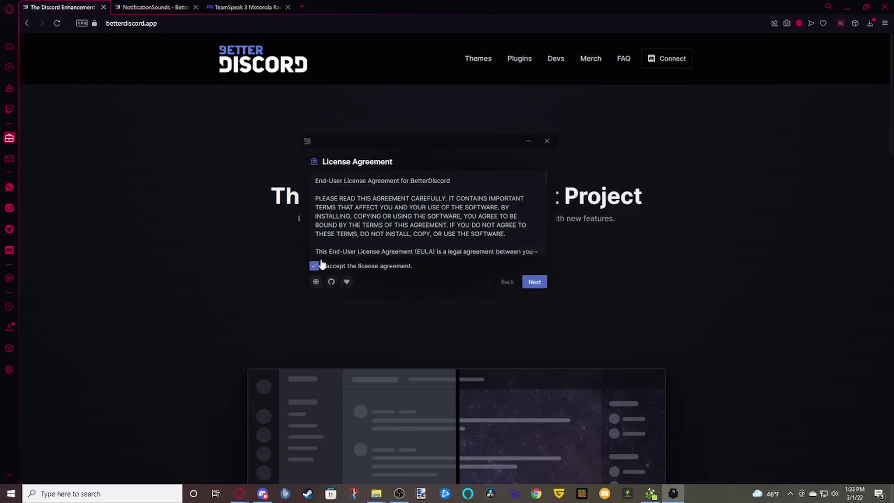
pyautogui.scroll(-10, 526, 246)
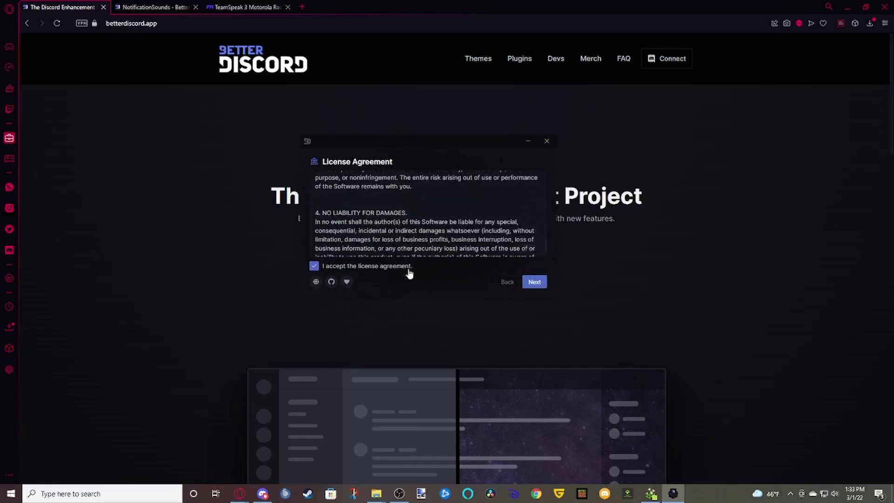
pyautogui.click(535, 284)
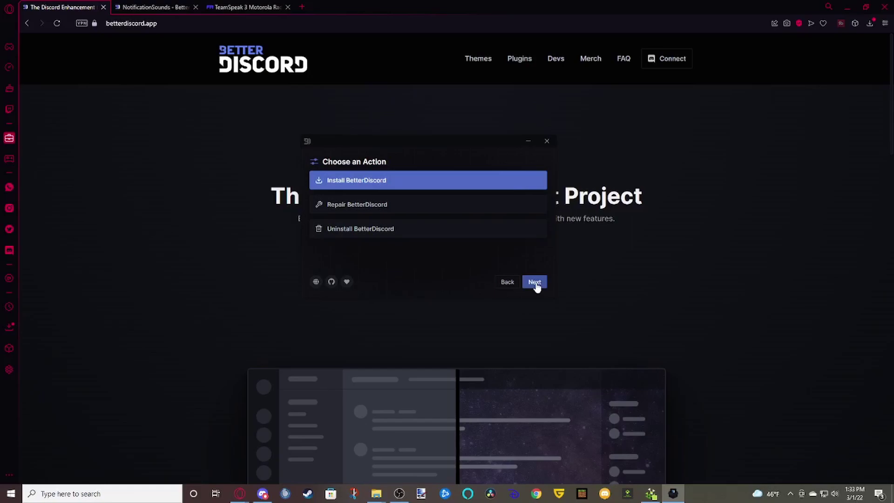
# Install BetterDiscord into the main Discord app folder until 'Install completed!' appears.
pyautogui.click(535, 282)
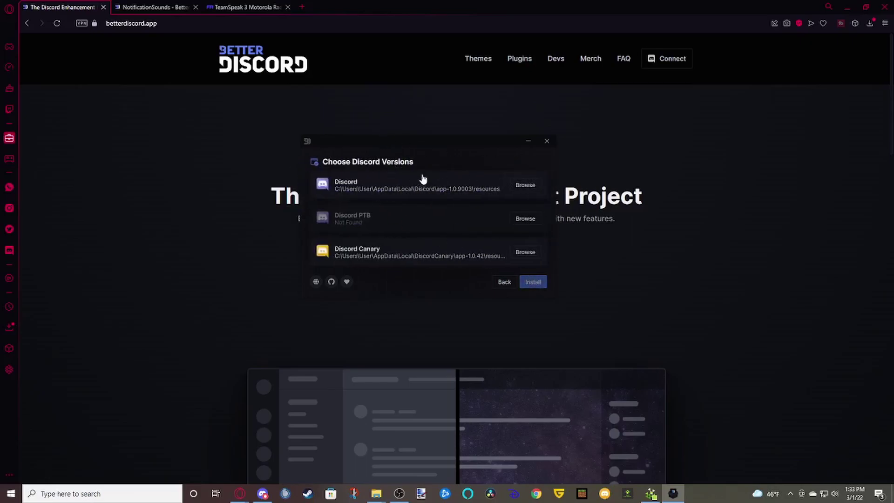
pyautogui.click(526, 185)
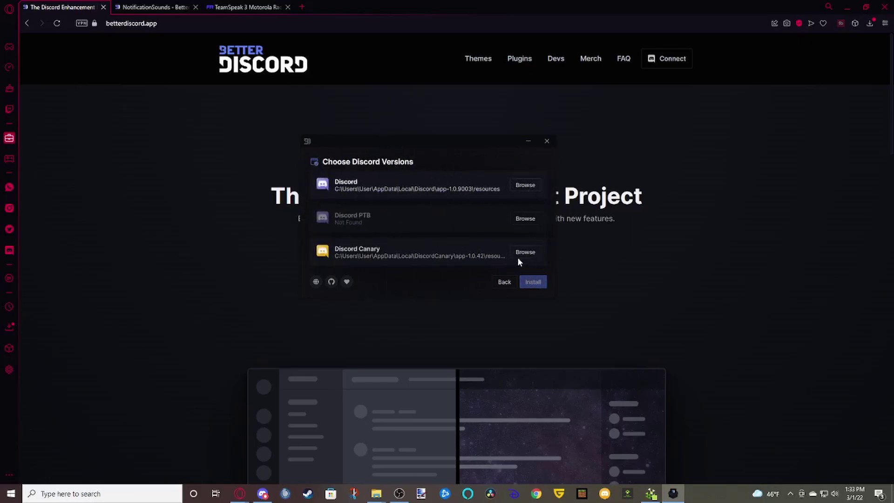
pyautogui.click(663, 370)
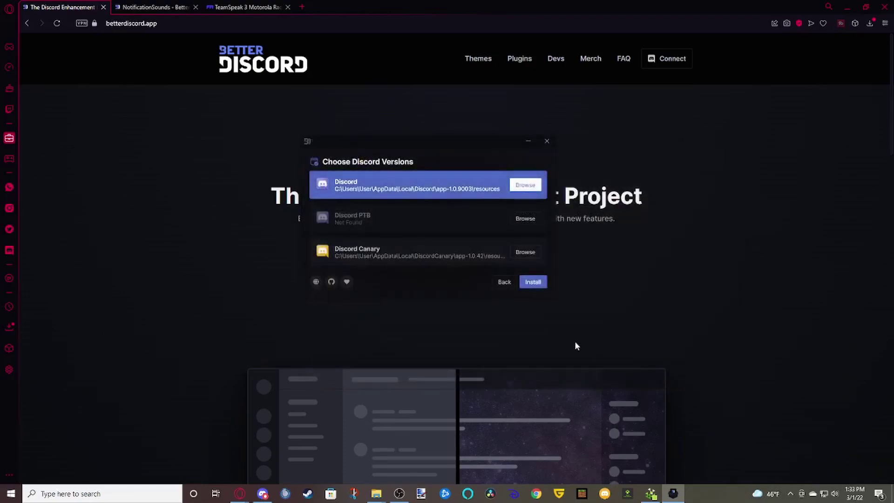
pyautogui.click(531, 283)
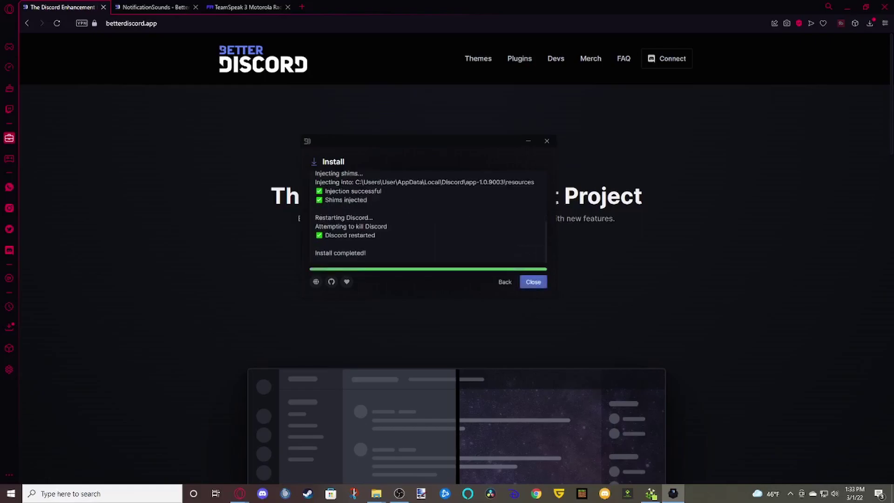
pyautogui.moveTo(375, 235); pyautogui.dragTo(313, 222)
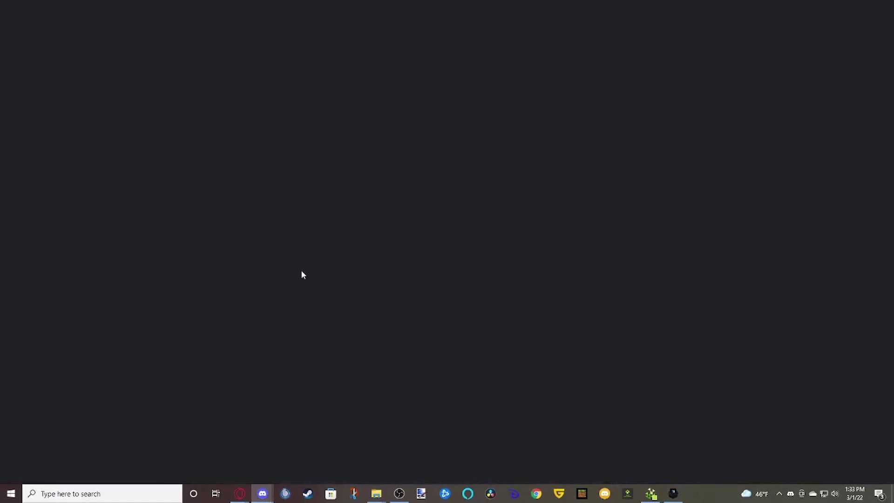
# Download NotificationSounds.plugin.js in Opera GX, then go to the Motorola mic clicks pack tab.
pyautogui.moveTo(239, 492)
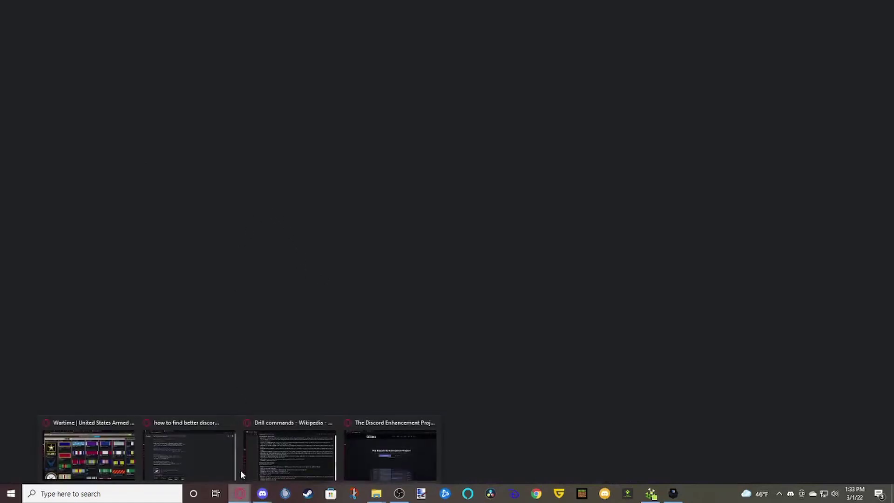
pyautogui.click(366, 444)
pyautogui.click(144, 7)
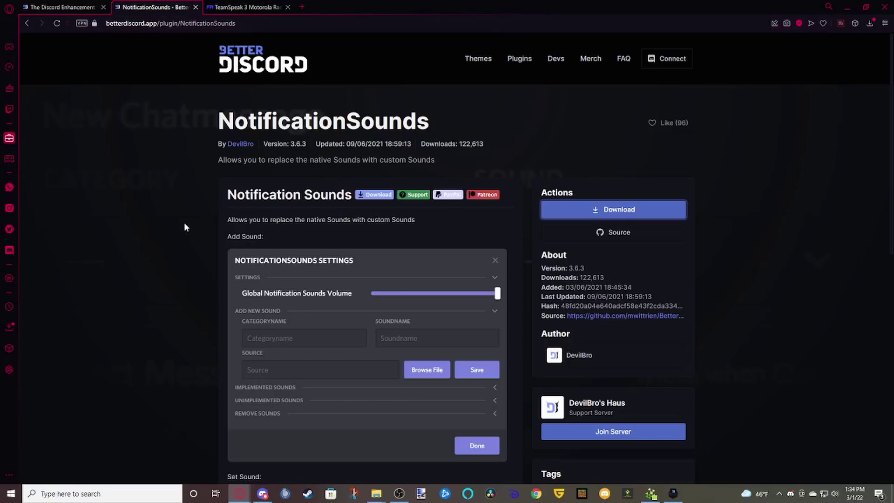
pyautogui.scroll(-6, 235, 218)
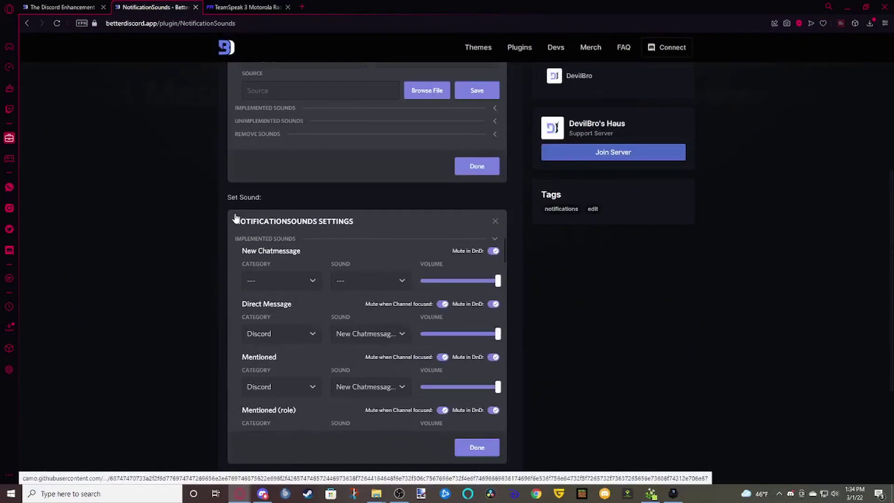
pyautogui.scroll(-2, 235, 218)
pyautogui.scroll(-2, 238, 215)
pyautogui.scroll(10, 300, 205)
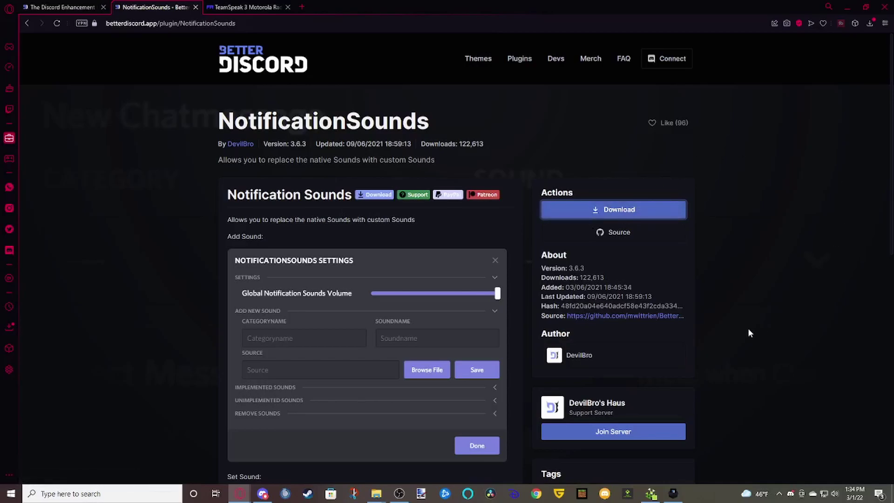
pyautogui.click(571, 216)
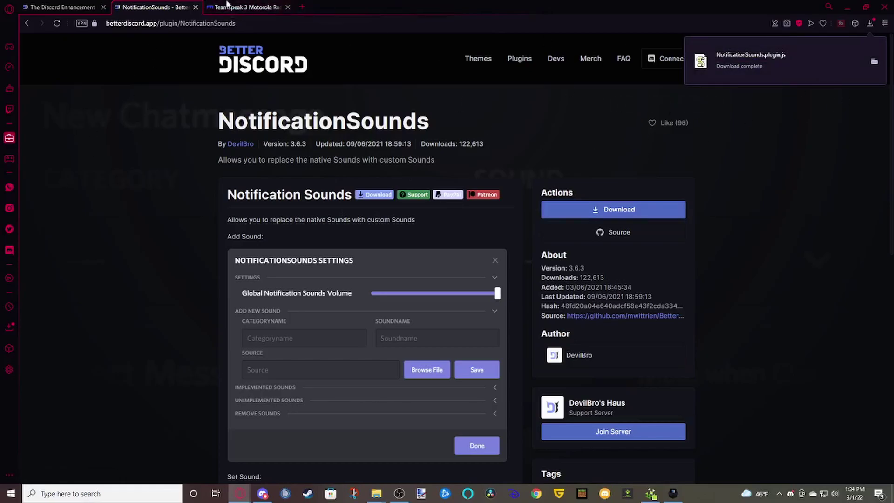
pyautogui.click(239, 7)
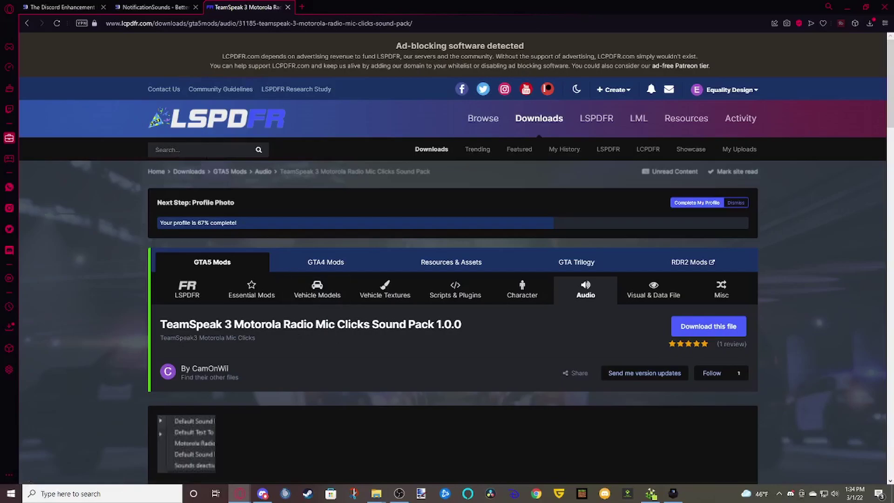
# Search the LSPDFR site for 'Mic Clicks'.
pyautogui.moveTo(323, 325); pyautogui.dragTo(370, 326)
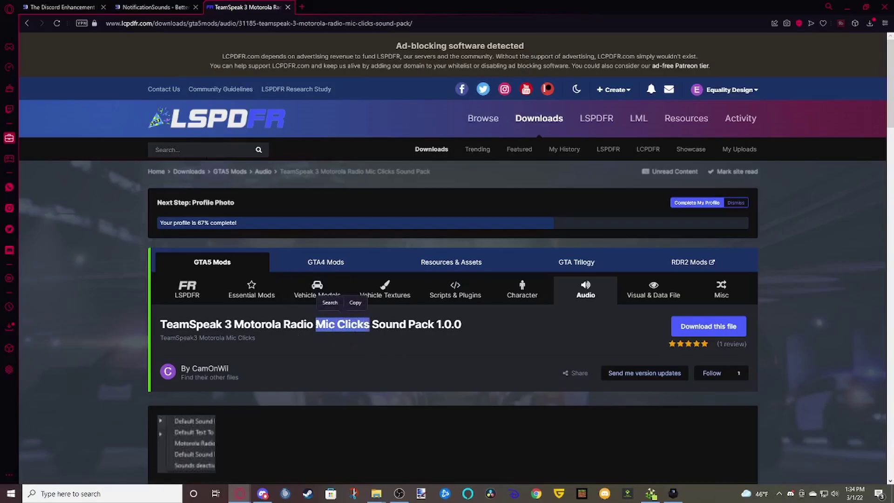
pyautogui.click(336, 343)
pyautogui.click(196, 150)
pyautogui.write('Mic Clicks')
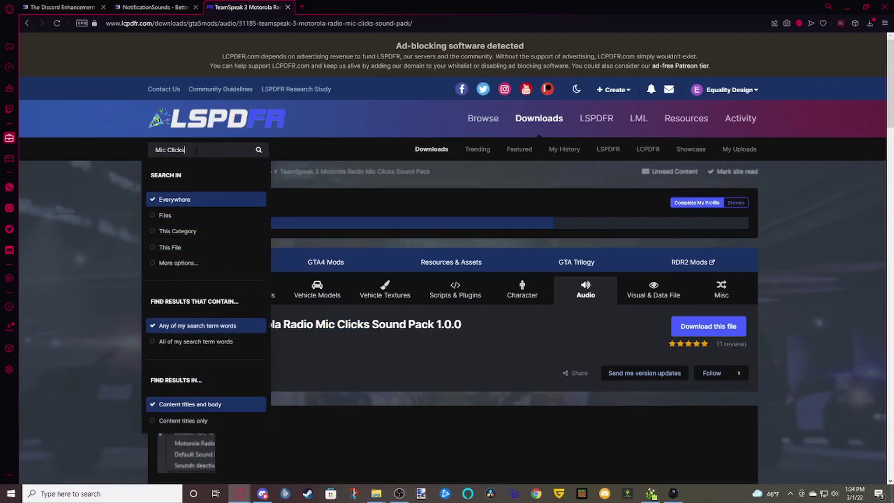
pyautogui.press('Return')
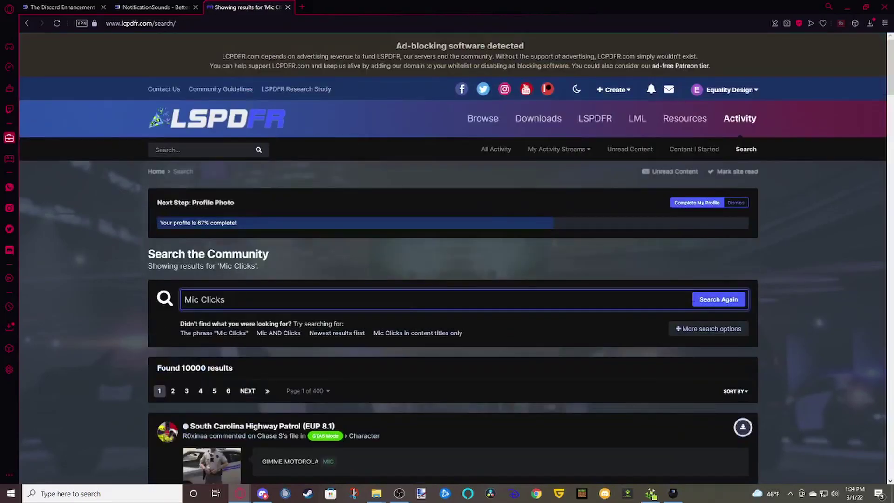
# Filter the search to Files in Audio Modifications, matching both Mic and Clicks, for 13 results.
pyautogui.click(690, 327)
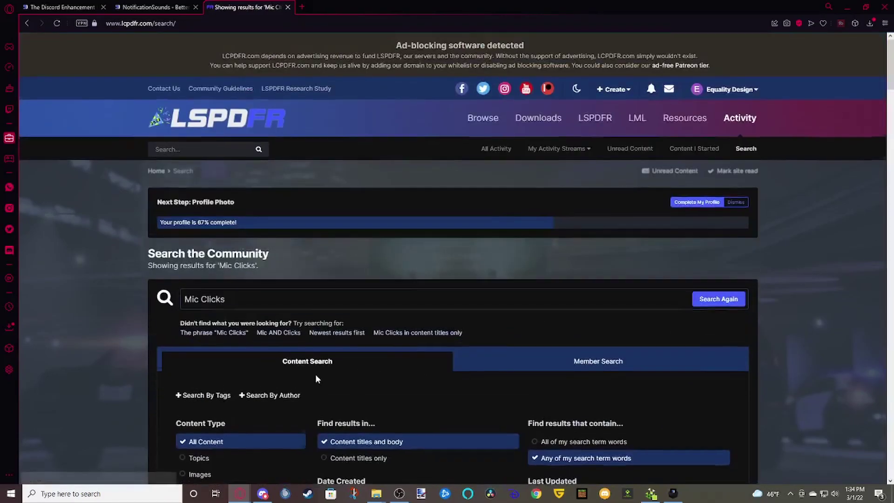
pyautogui.scroll(-5, 315, 373)
pyautogui.click(229, 276)
pyautogui.scroll(-4, 229, 279)
pyautogui.click(232, 262)
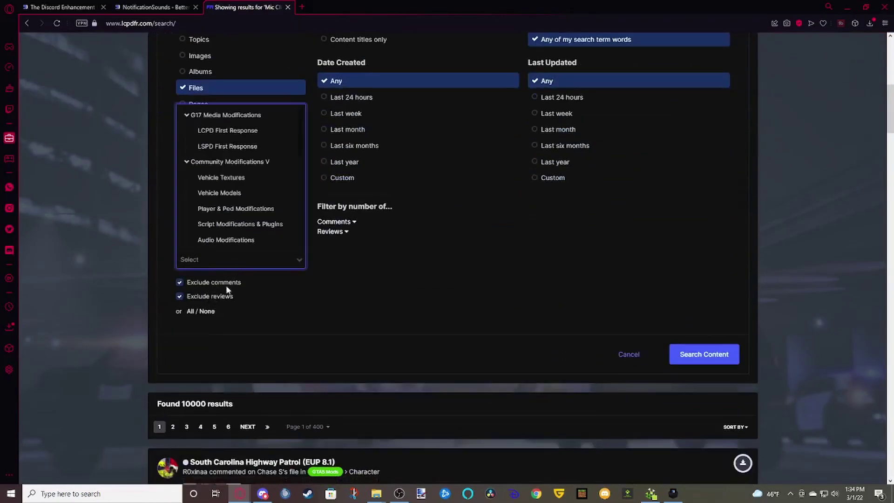
pyautogui.click(226, 240)
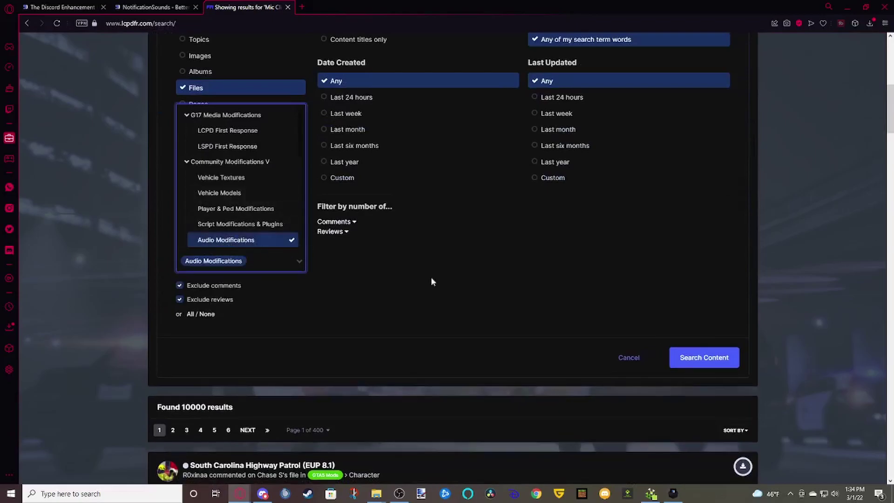
pyautogui.click(707, 360)
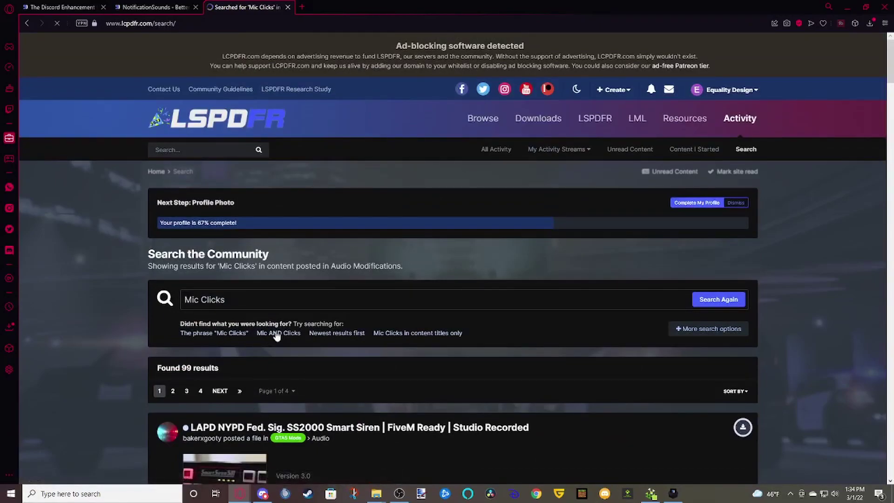
pyautogui.click(276, 333)
pyautogui.scroll(-7, 263, 333)
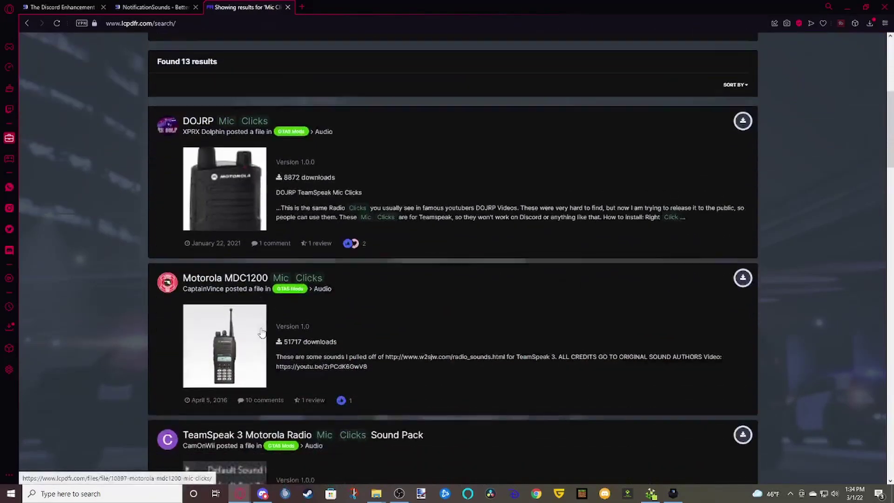
pyautogui.scroll(4, 443, 418)
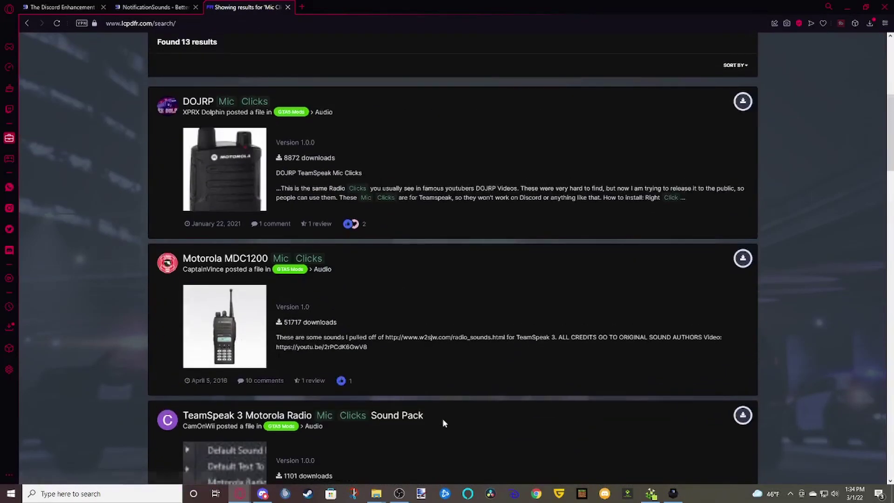
# Open the TeamSpeak 3 Motorola Radio Mic Clicks Sound Pack result and play its 6-second preview.
pyautogui.click(301, 412)
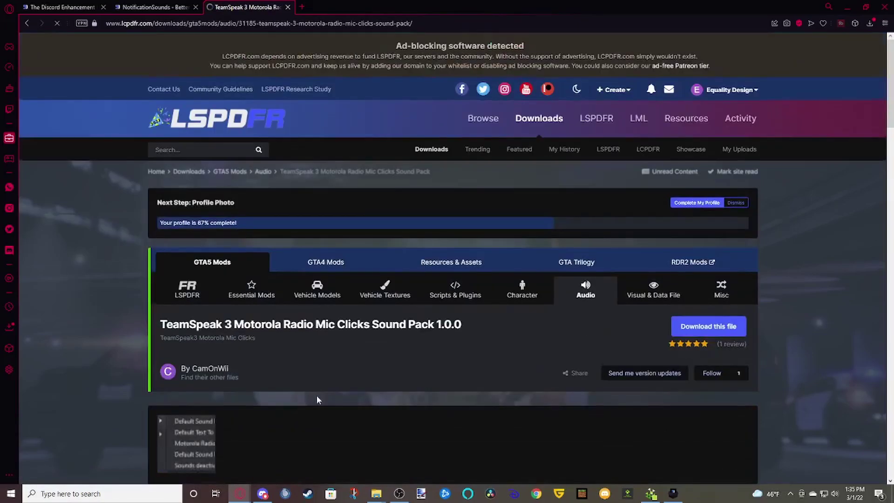
pyautogui.scroll(-10, 317, 400)
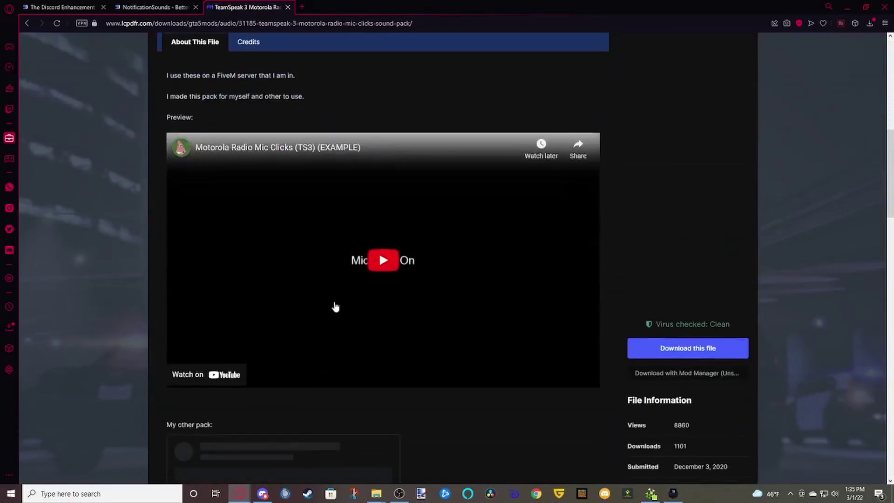
pyautogui.scroll(-3, 364, 236)
pyautogui.scroll(4, 371, 345)
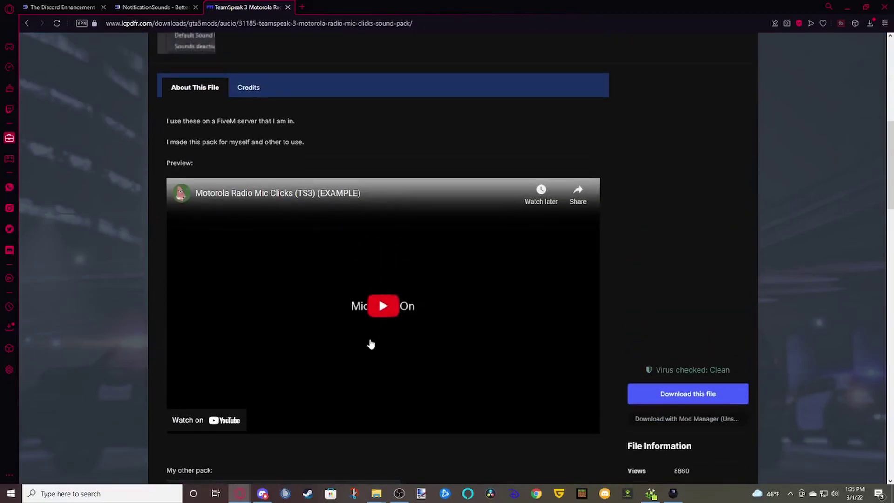
pyautogui.click(354, 311)
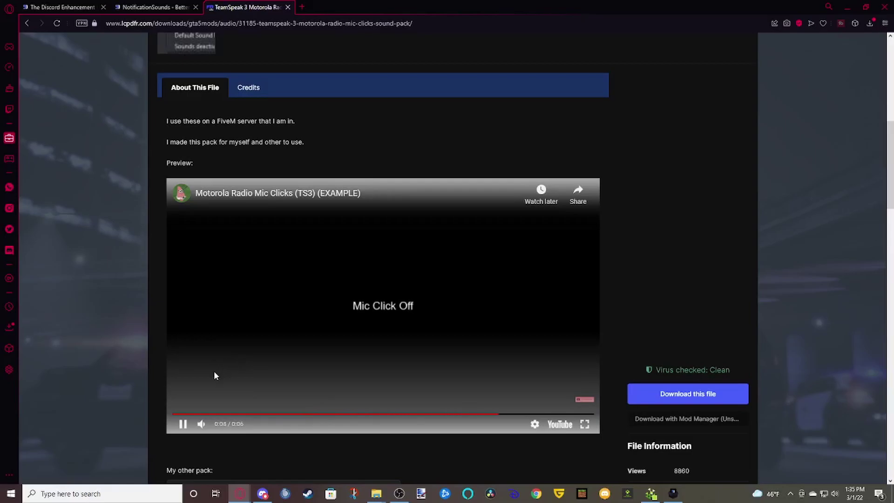
pyautogui.scroll(-5, 705, 351)
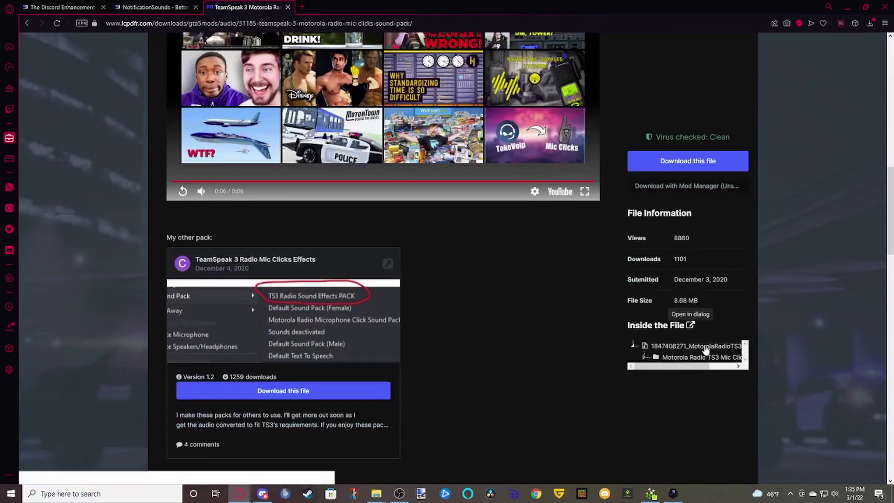
pyautogui.scroll(10, 689, 303)
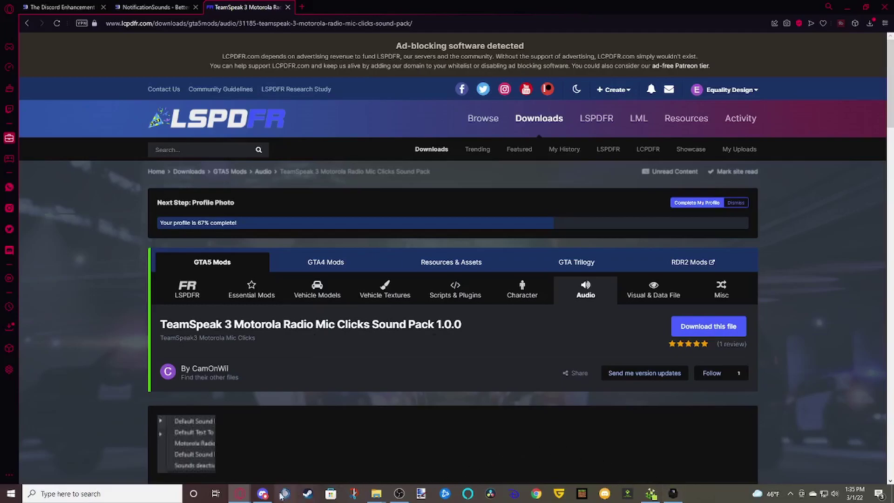
# Cancel Discord's Library Missing warning and open the BetterDiscord Plugins settings page.
pyautogui.click(274, 453)
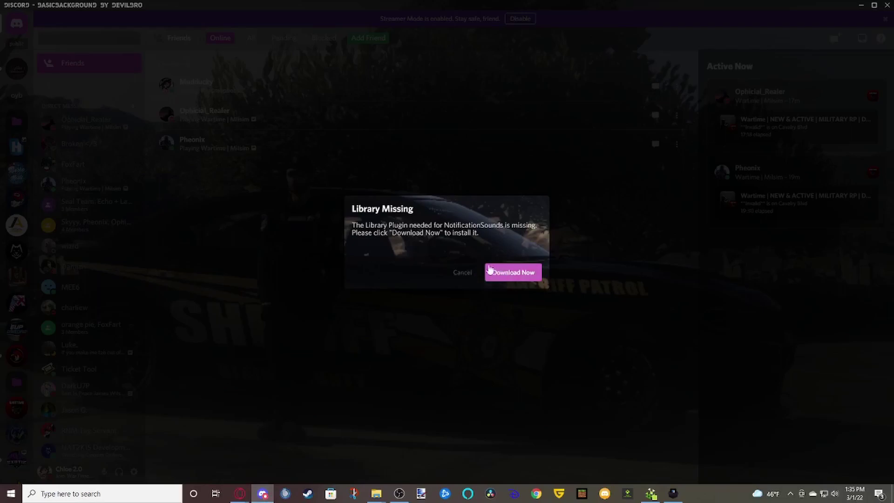
pyautogui.click(458, 274)
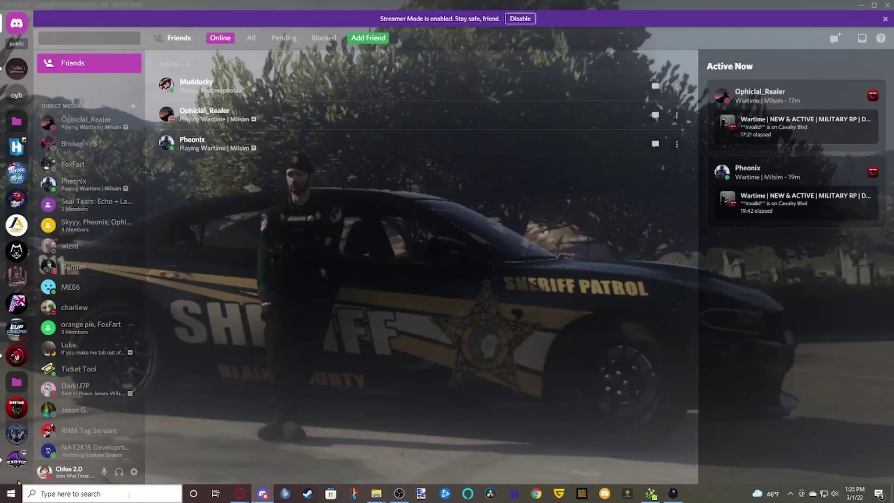
pyautogui.click(133, 472)
pyautogui.scroll(-5, 233, 396)
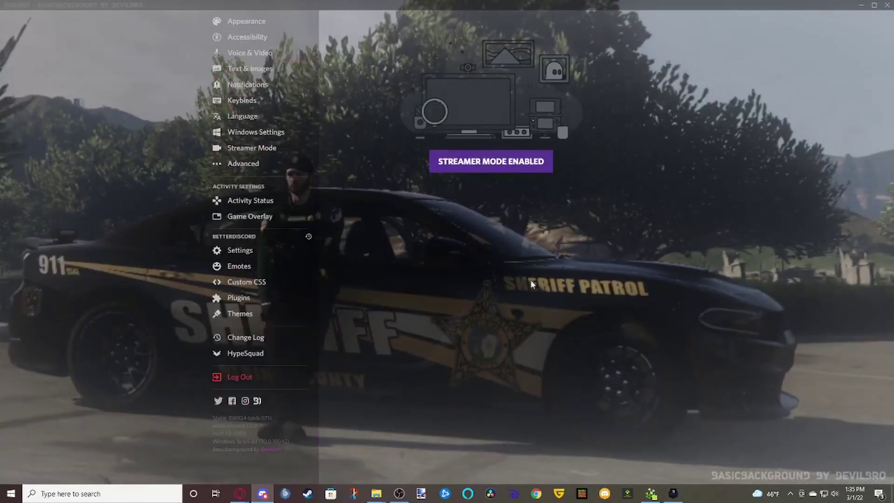
pyautogui.click(244, 301)
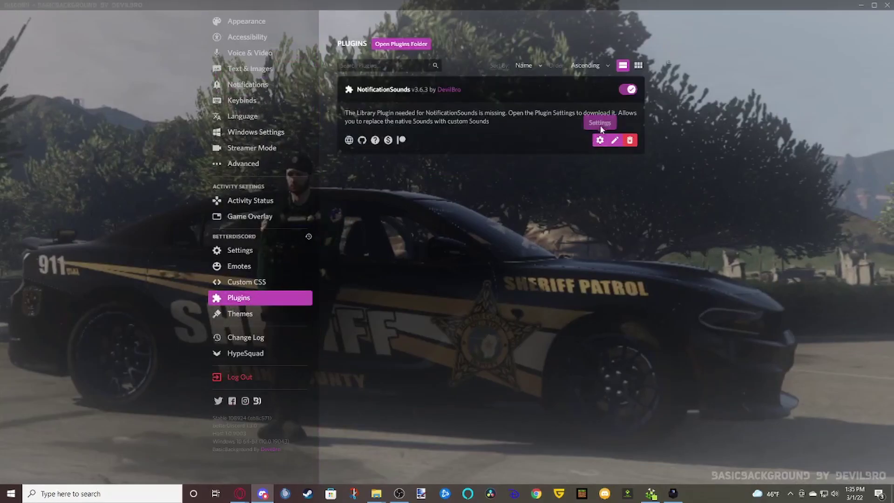
# Delete the NotificationSounds plugin and open the BetterDiscord plugins folder.
pyautogui.click(630, 140)
pyautogui.click(520, 273)
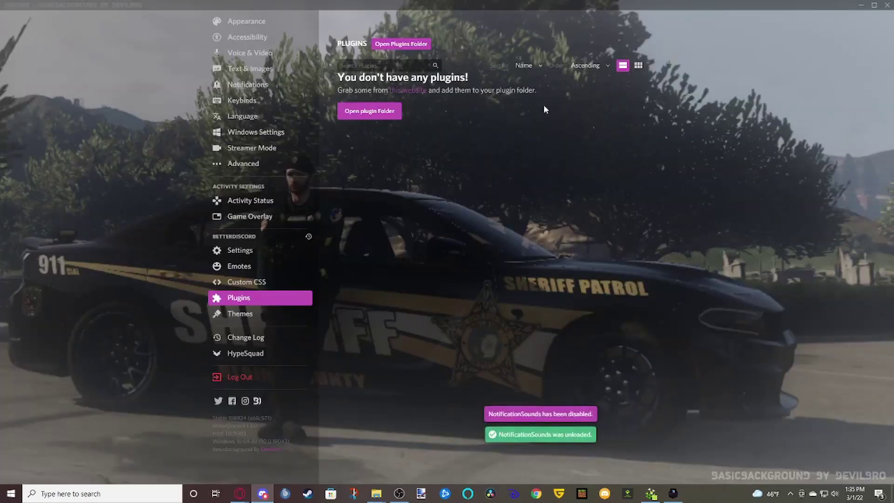
pyautogui.click(347, 118)
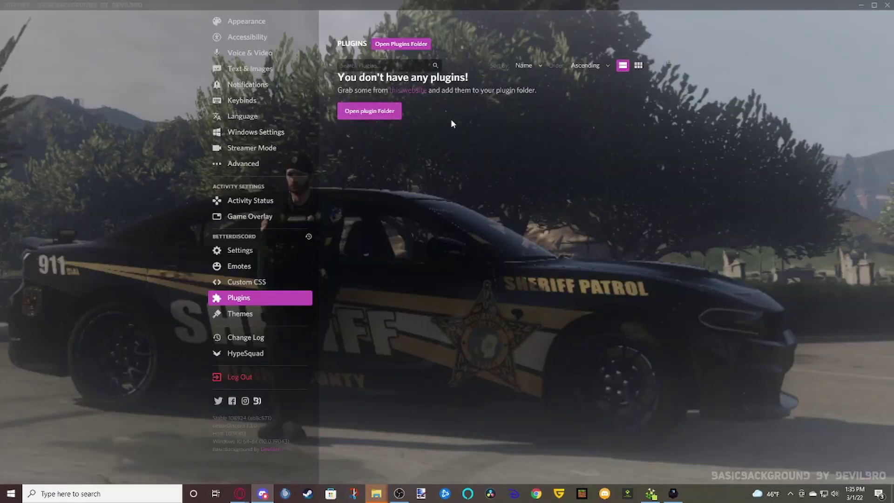
# Arrange the plugins folder and Downloads windows so both are visible.
pyautogui.moveTo(380, 494)
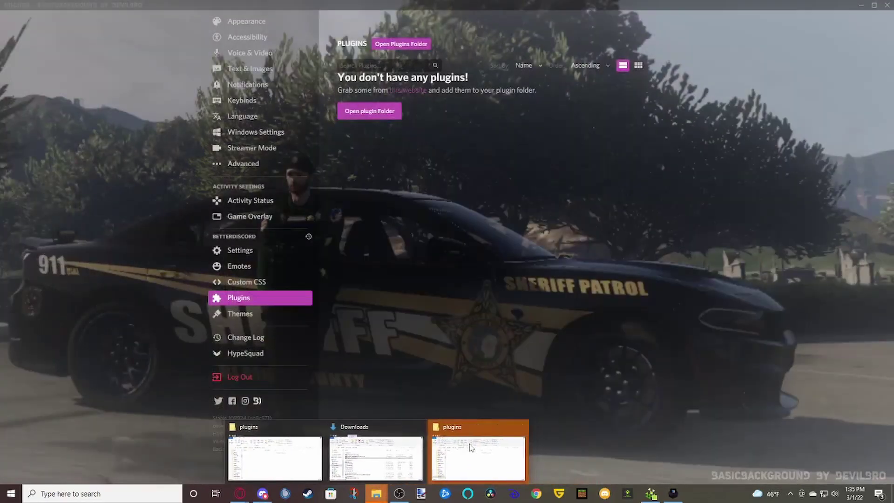
pyautogui.click(472, 448)
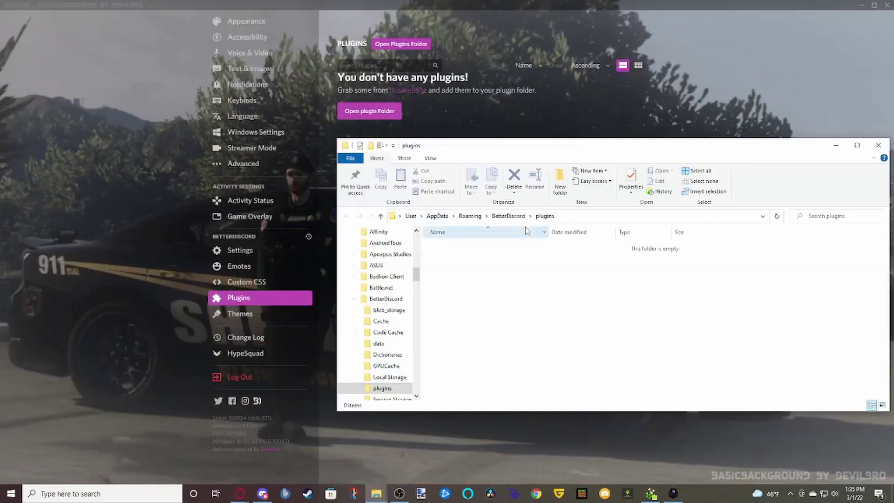
pyautogui.click(375, 495)
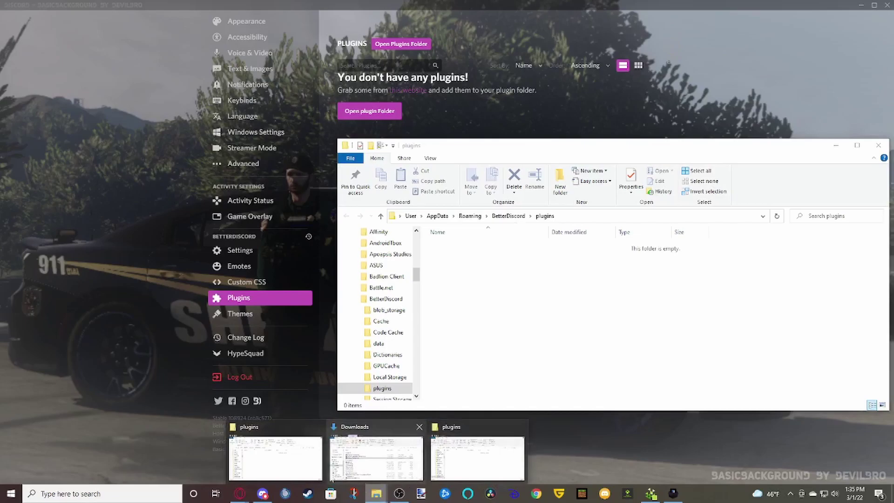
pyautogui.click(379, 461)
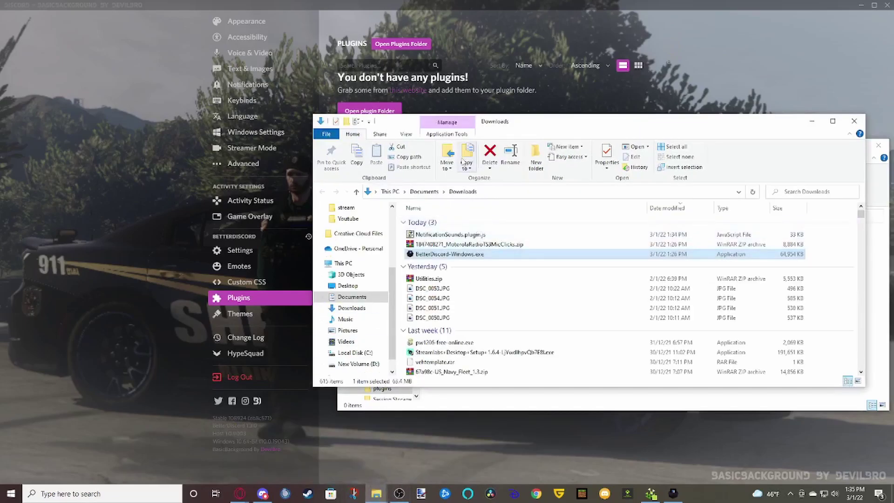
pyautogui.moveTo(520, 130); pyautogui.dragTo(311, 226)
# Move NotificationSounds.plugin.js into the plugins folder and dismiss Discord's missing-library prompt.
pyautogui.click(236, 330)
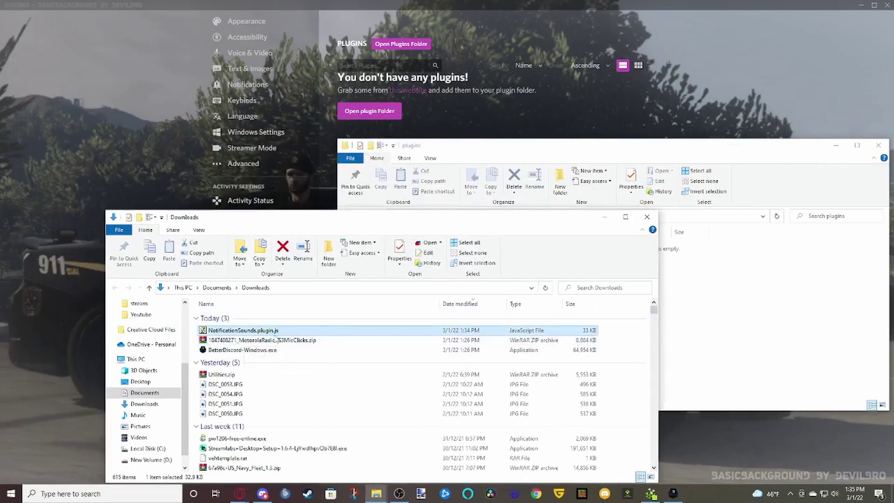
pyautogui.moveTo(276, 333); pyautogui.dragTo(745, 252)
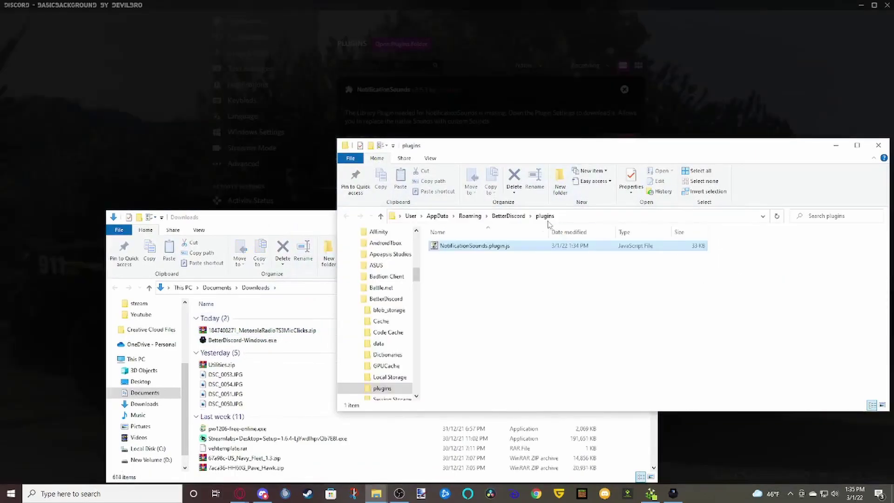
pyautogui.click(527, 77)
pyautogui.click(508, 277)
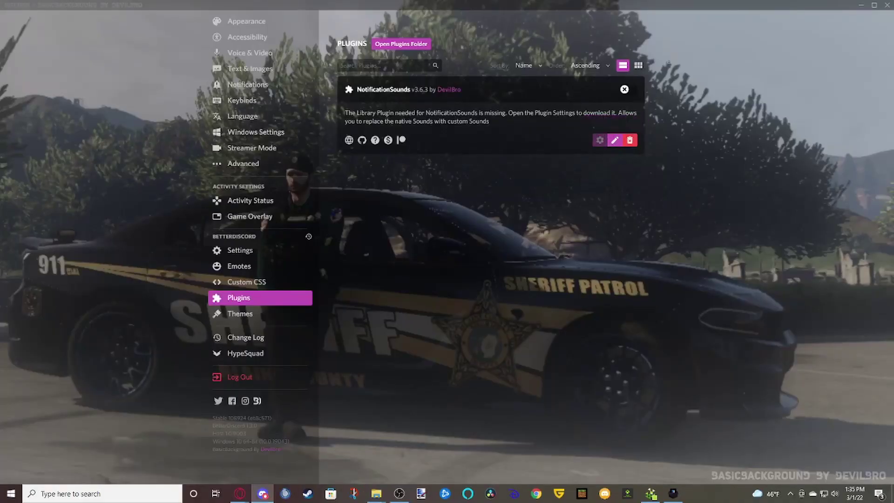
# Switch on NotificationSounds, download its required BDFDB v2.0.4 library, and dismiss the change log.
pyautogui.click(625, 91)
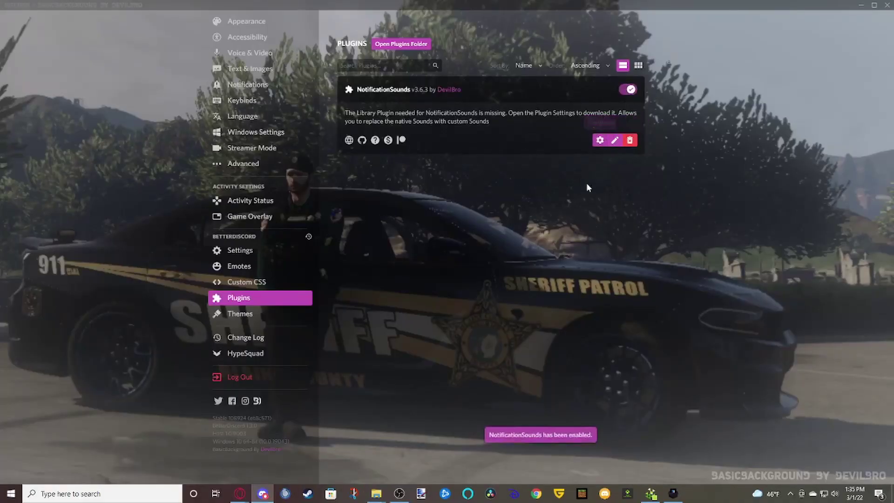
pyautogui.click(595, 141)
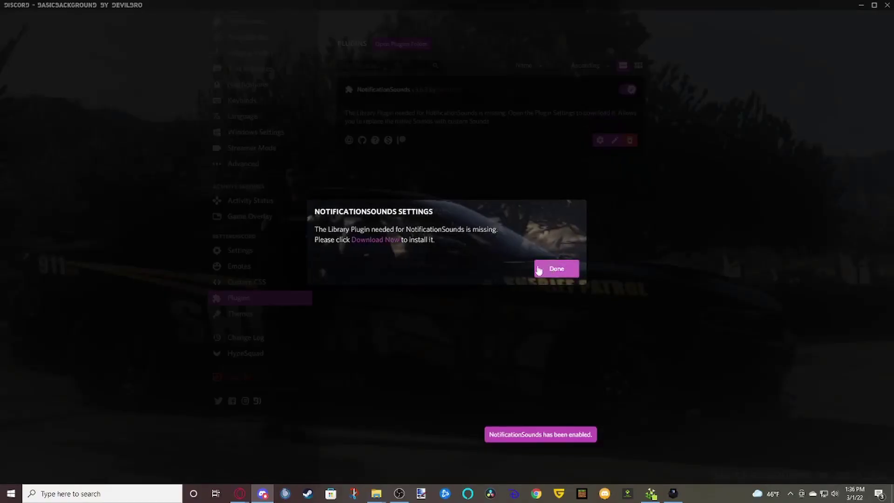
pyautogui.click(376, 242)
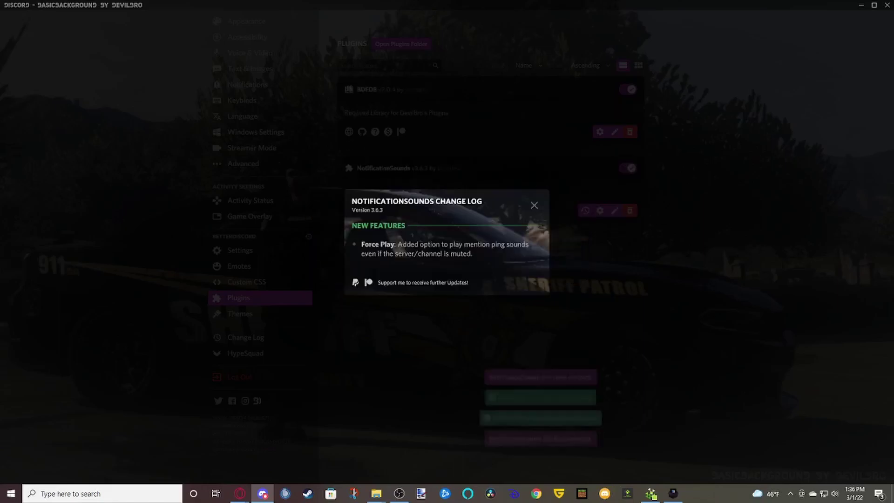
pyautogui.click(532, 205)
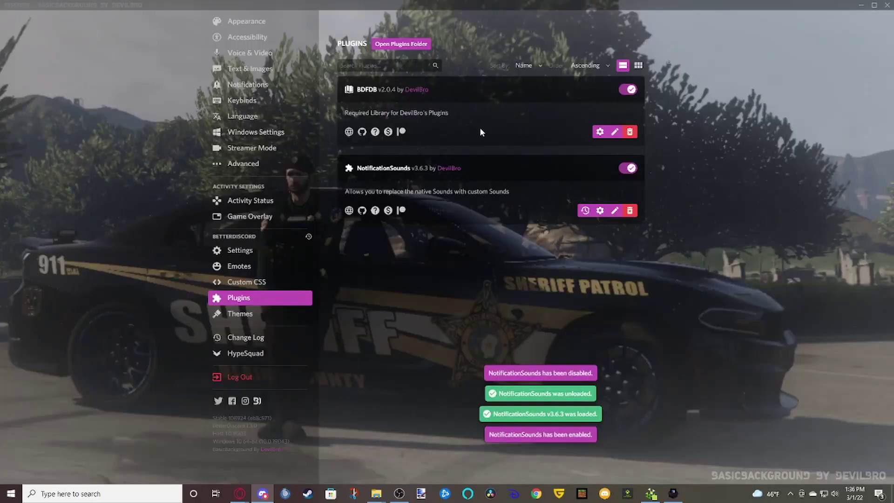